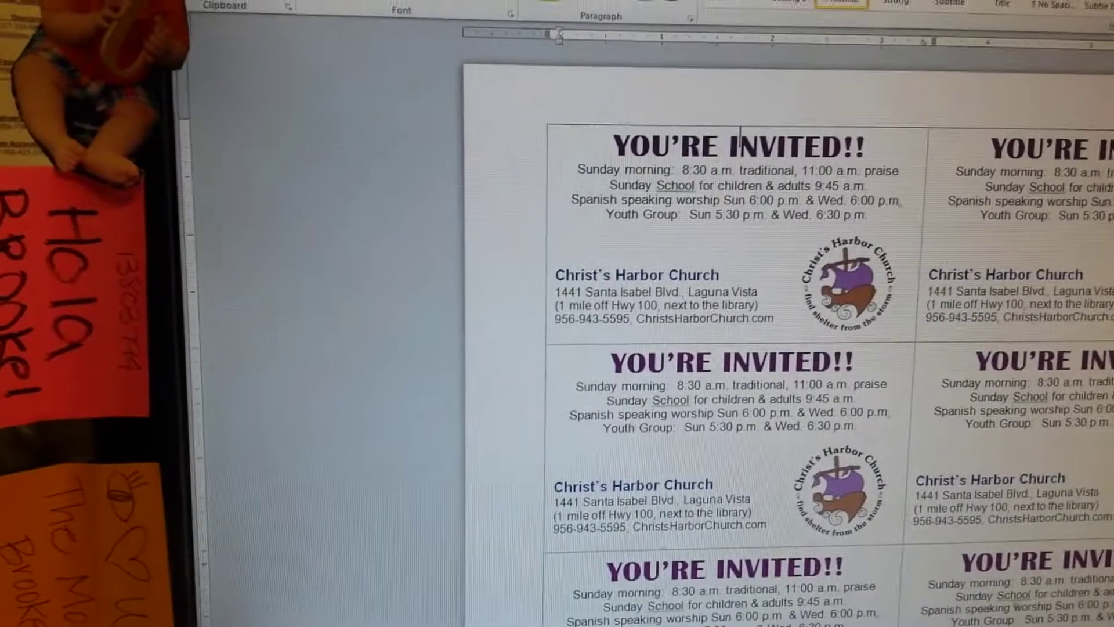
Print 10 copies of the church invitation card sheet on the Brother MFC-L8850CDW.
{"action": "left_click", "coordinate": [222, 10]}
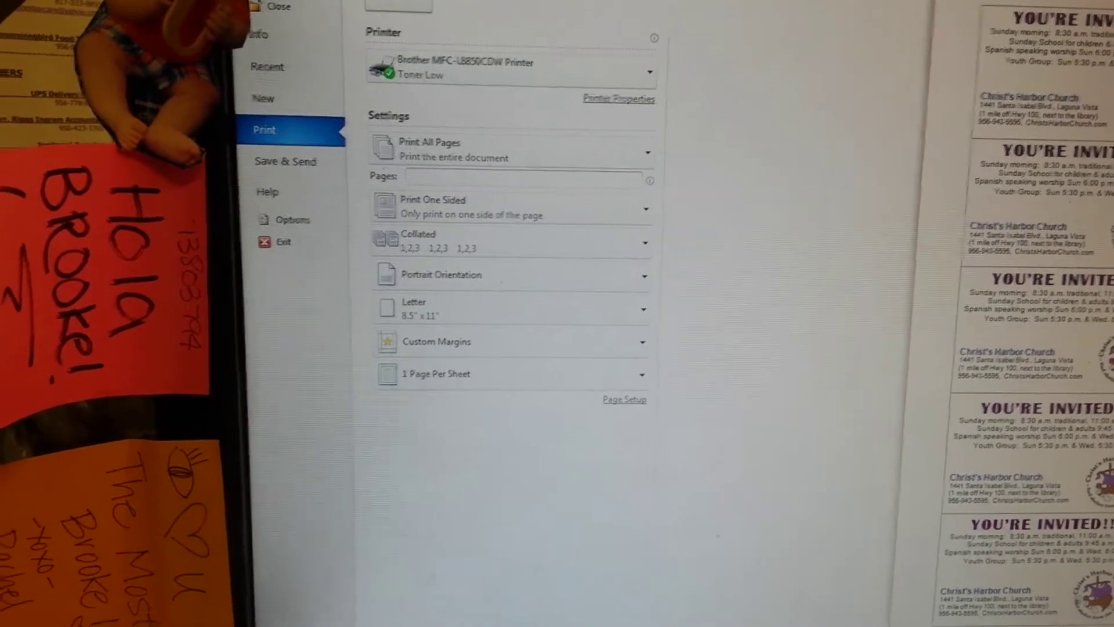
{"action": "left_click", "coordinate": [392, 12]}
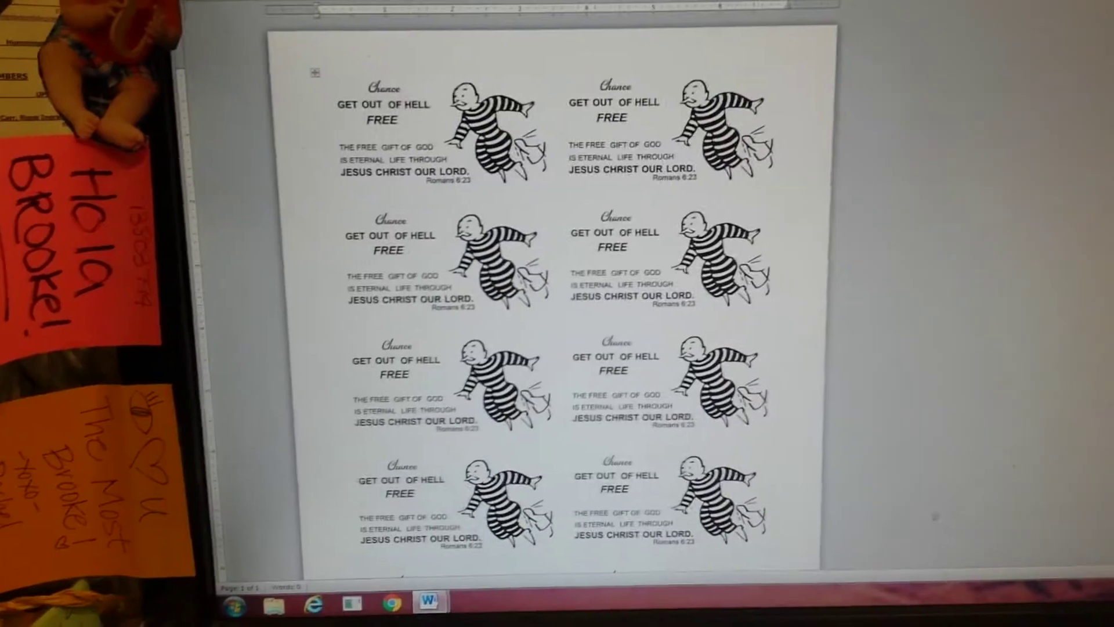
Open the Print settings for the 'Get Out of Hell Free' back-side card document.
{"action": "left_click", "coordinate": [195, 7]}
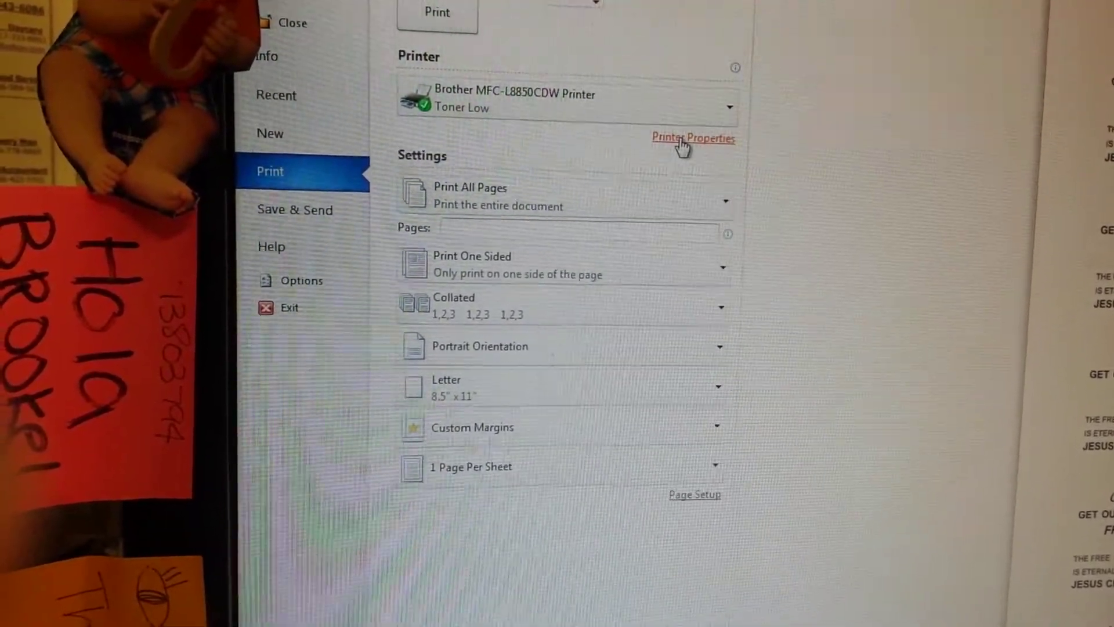
In Brother printer properties, keep the first-page paper source as MP Tray and apply.
{"action": "left_click", "coordinate": [681, 141]}
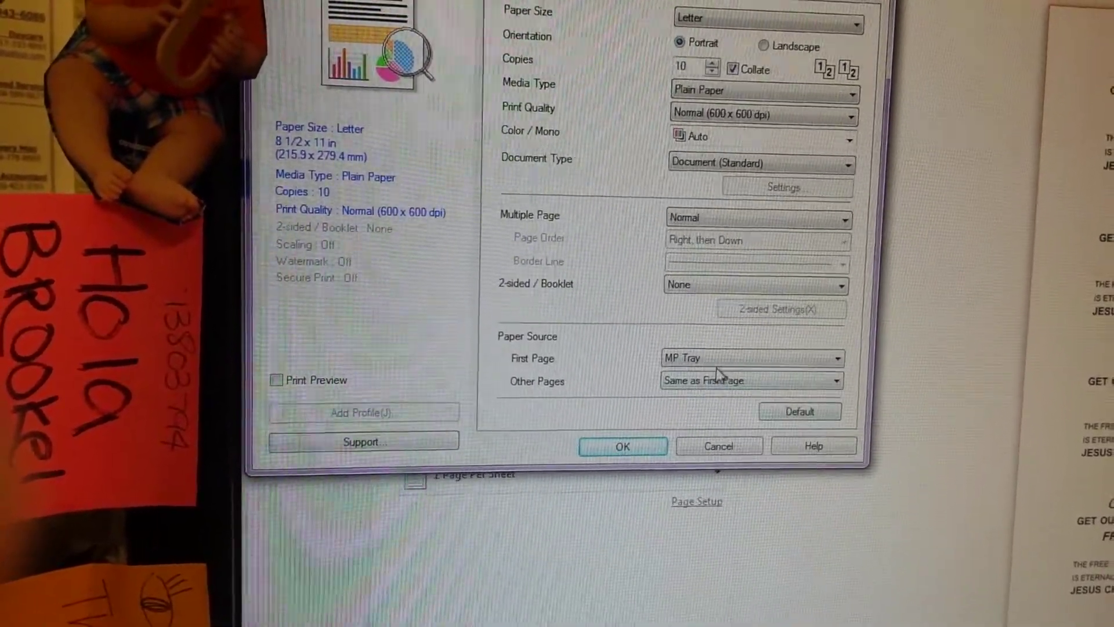
{"action": "left_click", "coordinate": [751, 358]}
{"action": "left_click", "coordinate": [697, 393]}
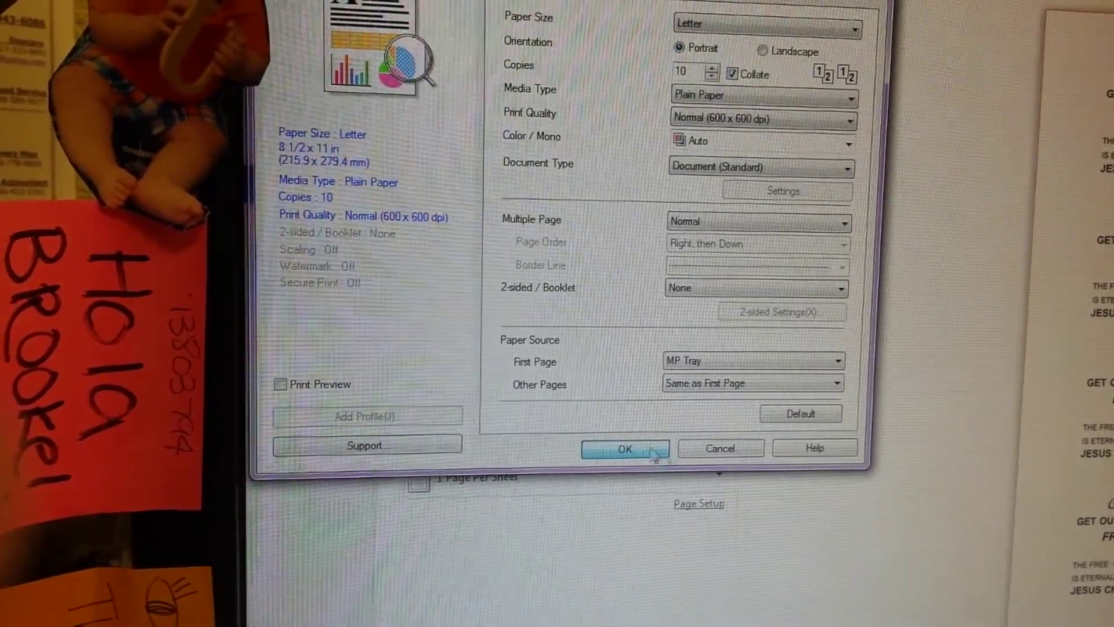
{"action": "left_click", "coordinate": [625, 449]}
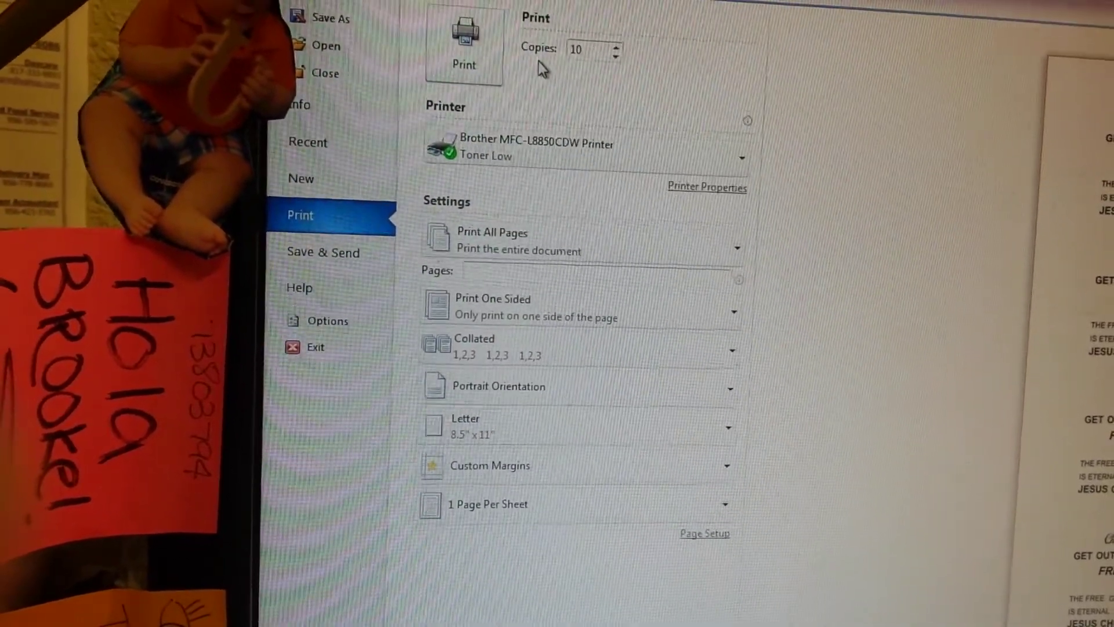